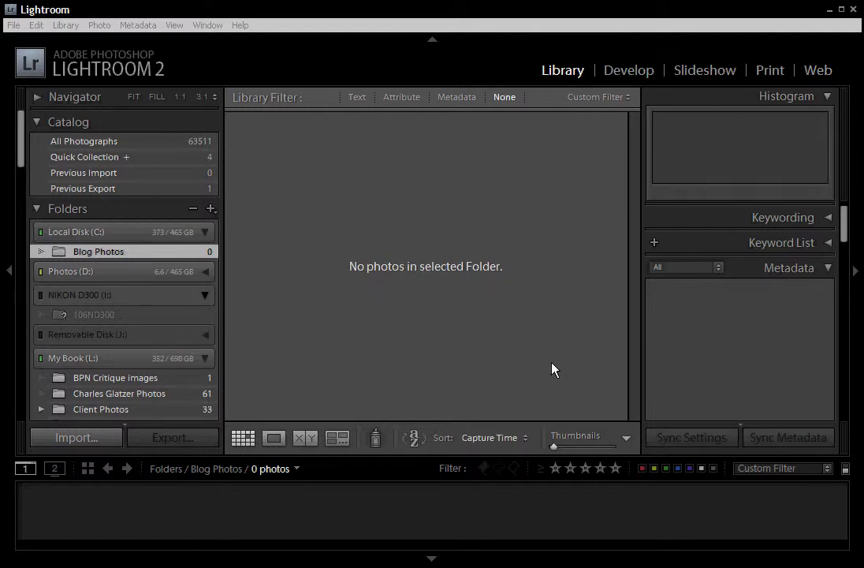
Choose to import all photos from the Blog Photos folder under My Pictures.
click(93, 440)
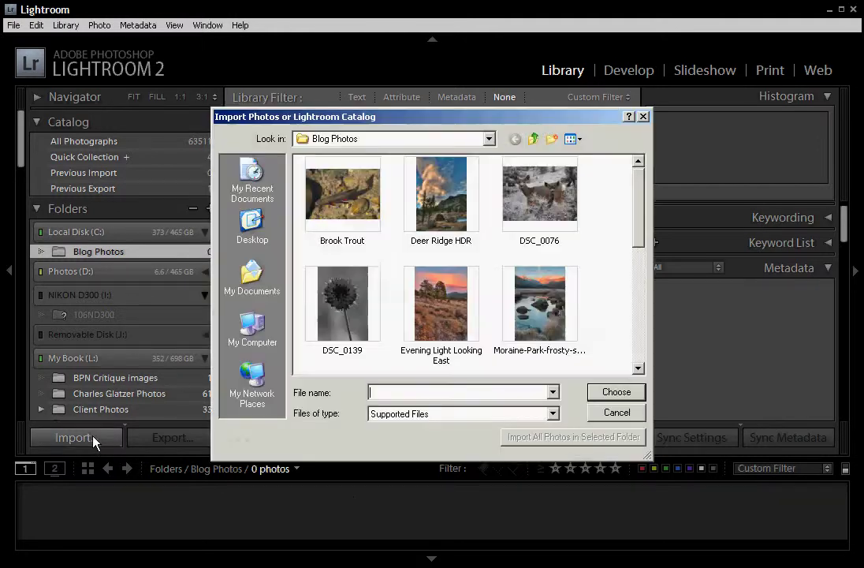
click(536, 142)
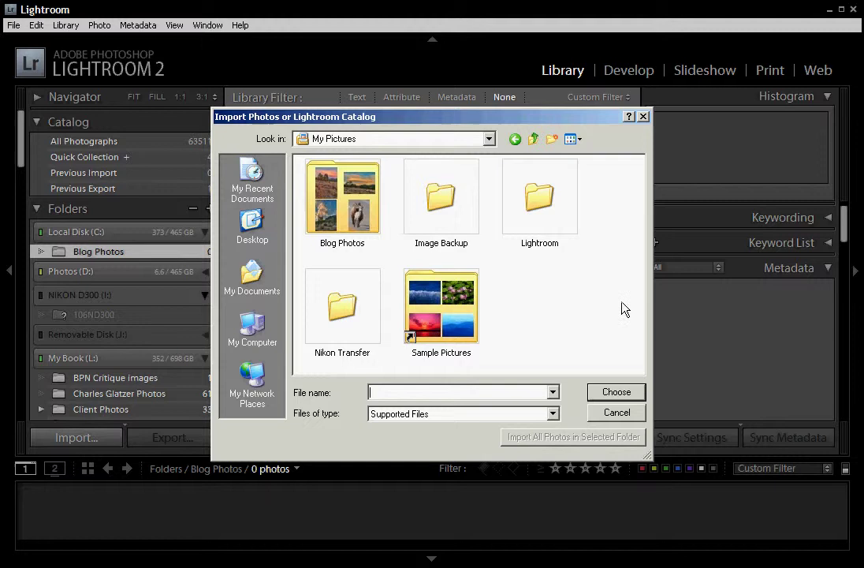
click(345, 203)
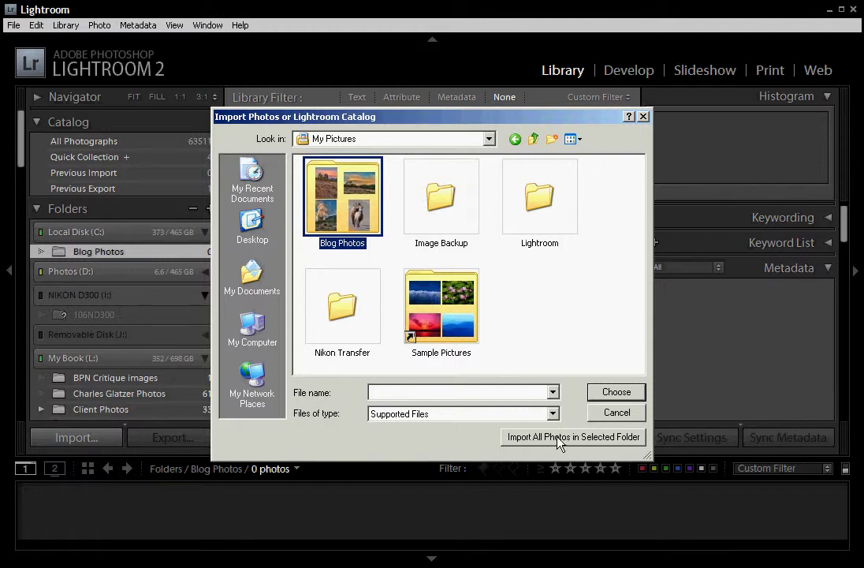
click(586, 441)
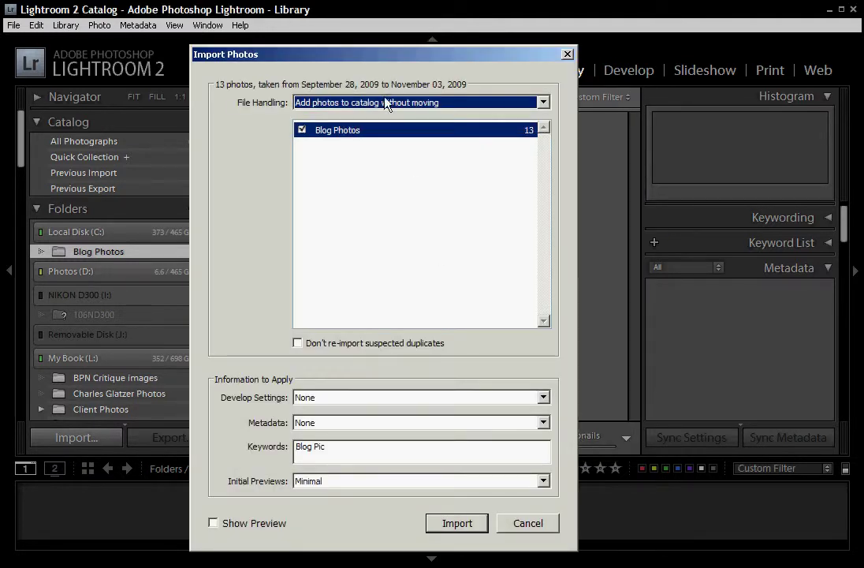
click(544, 104)
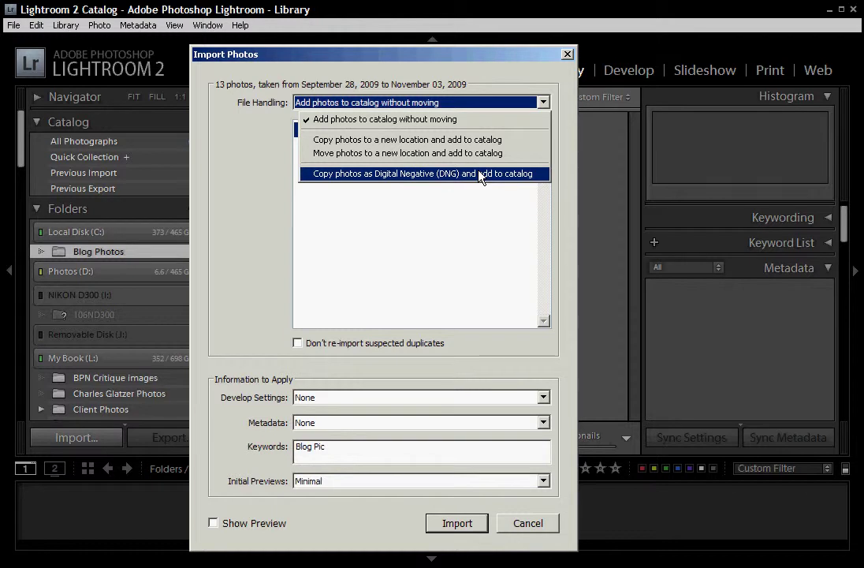
click(506, 120)
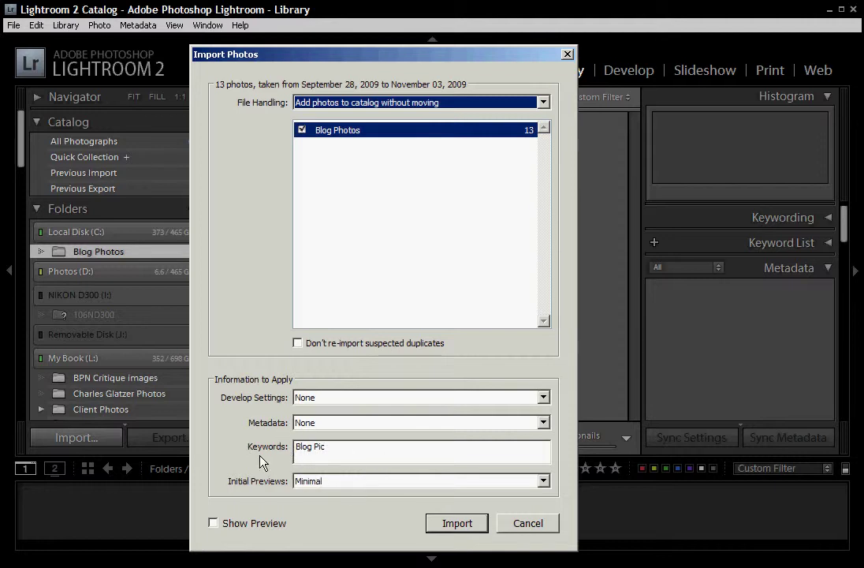
click(340, 450)
click(341, 450)
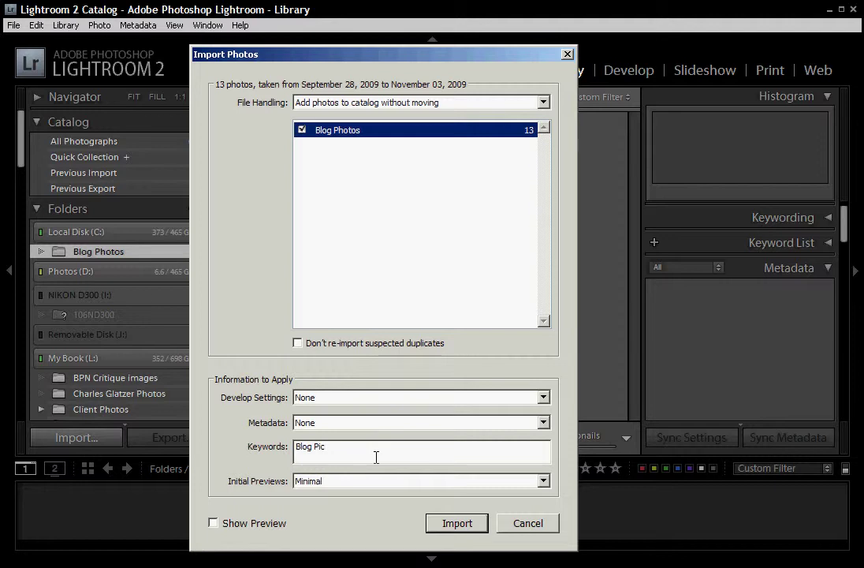
Turn on Show Preview for the 13 photos, keeping Initial Previews at Minimal after trying Standard.
drag(363, 57, 204, 42)
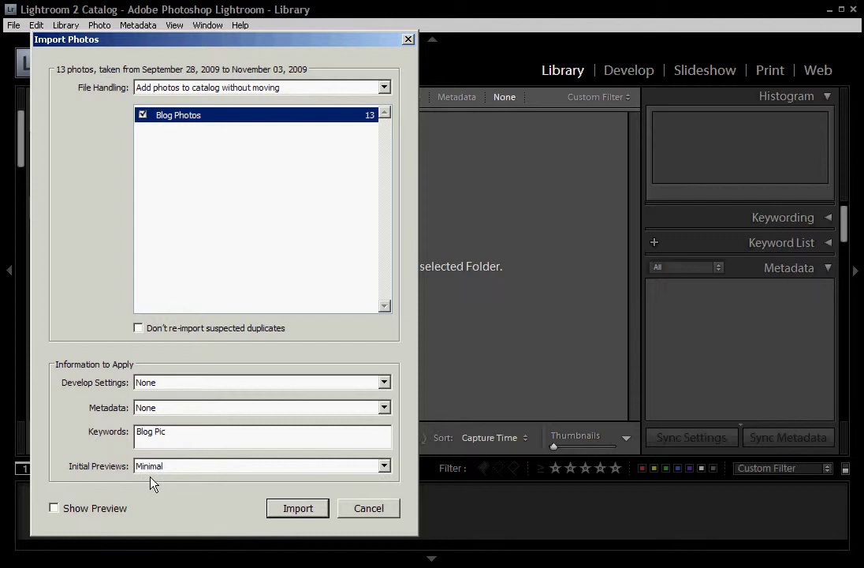
click(385, 469)
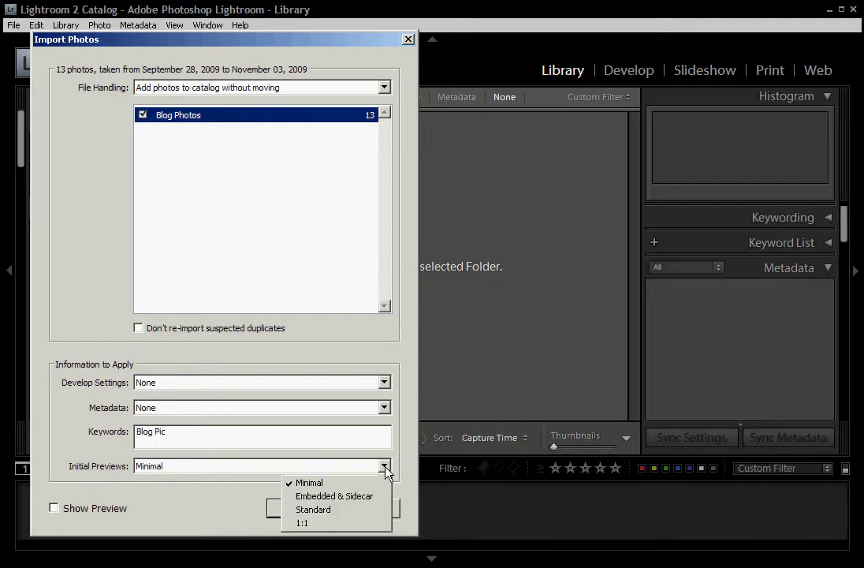
click(356, 511)
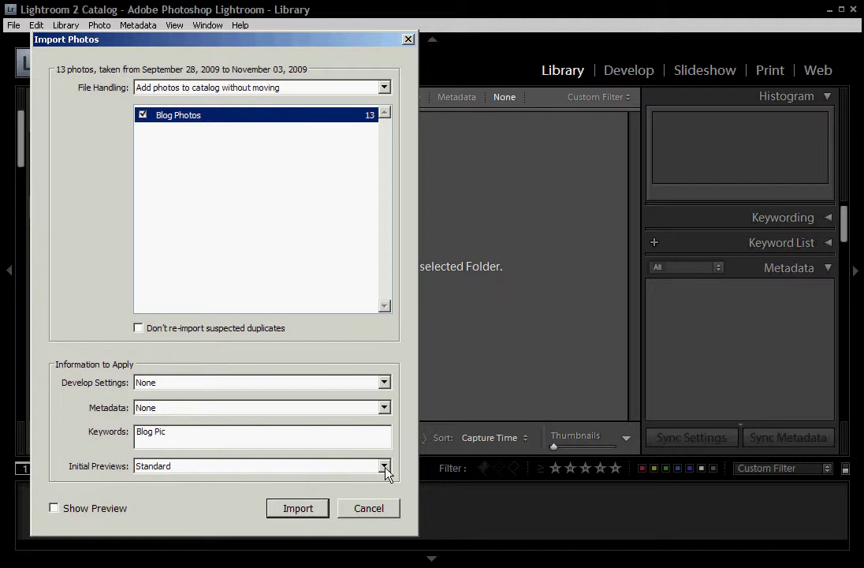
click(54, 509)
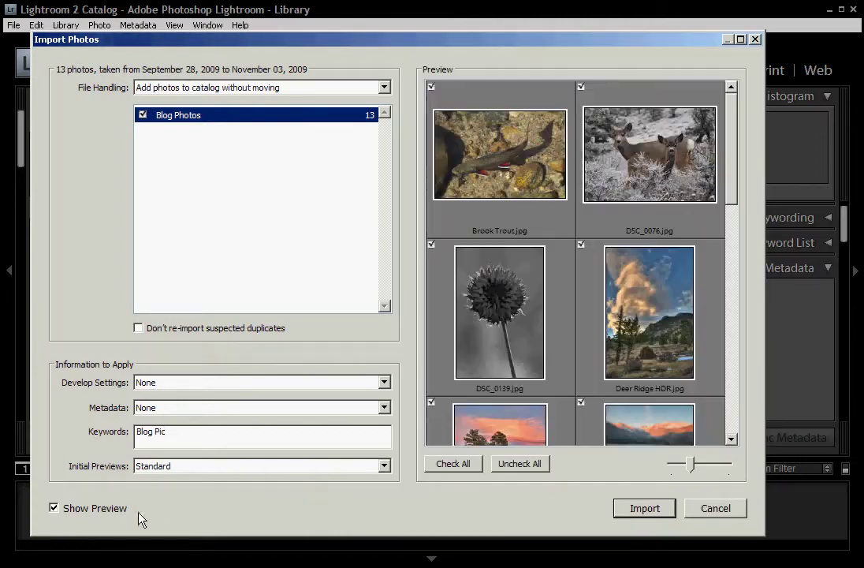
click(384, 466)
click(358, 481)
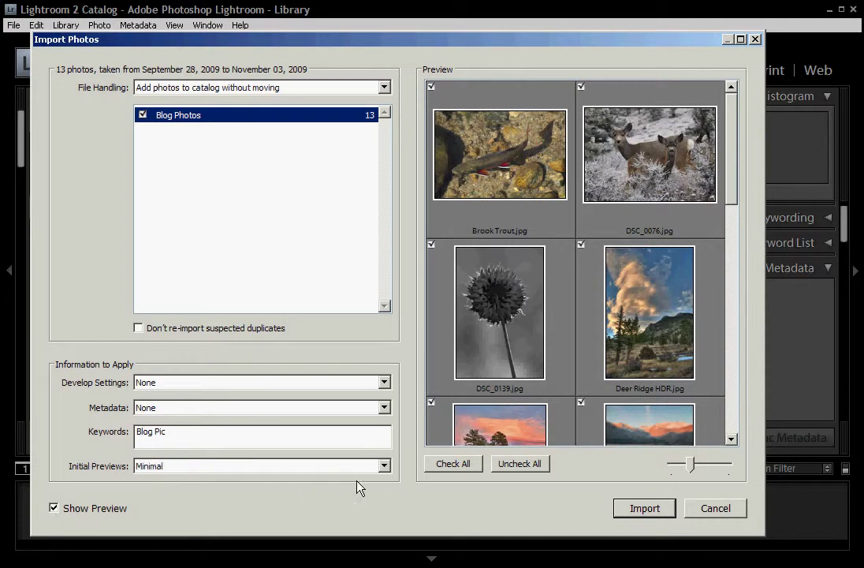
drag(734, 135, 731, 103)
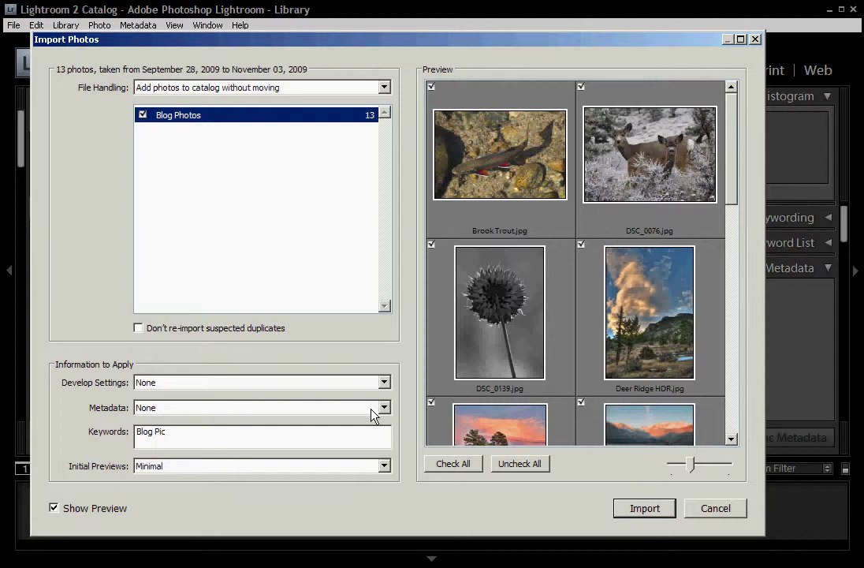
Try the Creative - Antique Grayscale develop preset, then set Develop Settings back to None.
click(219, 384)
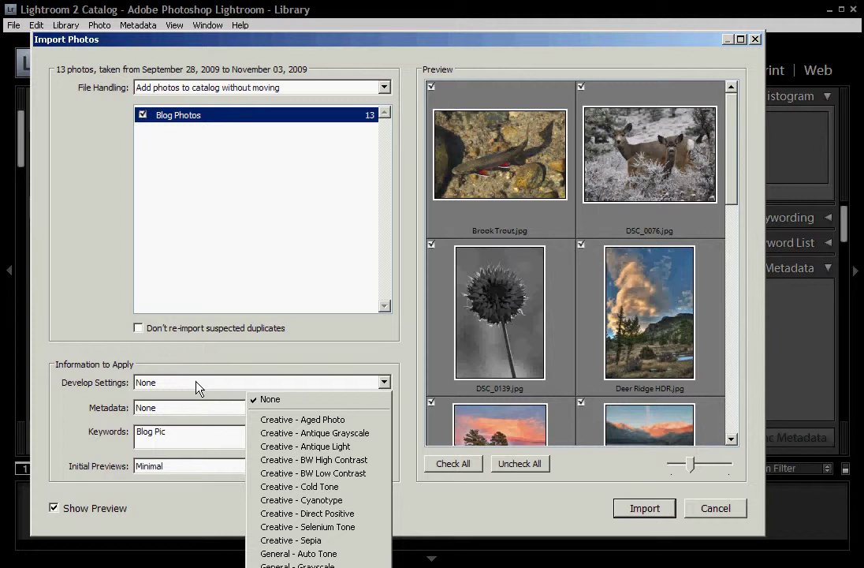
click(301, 435)
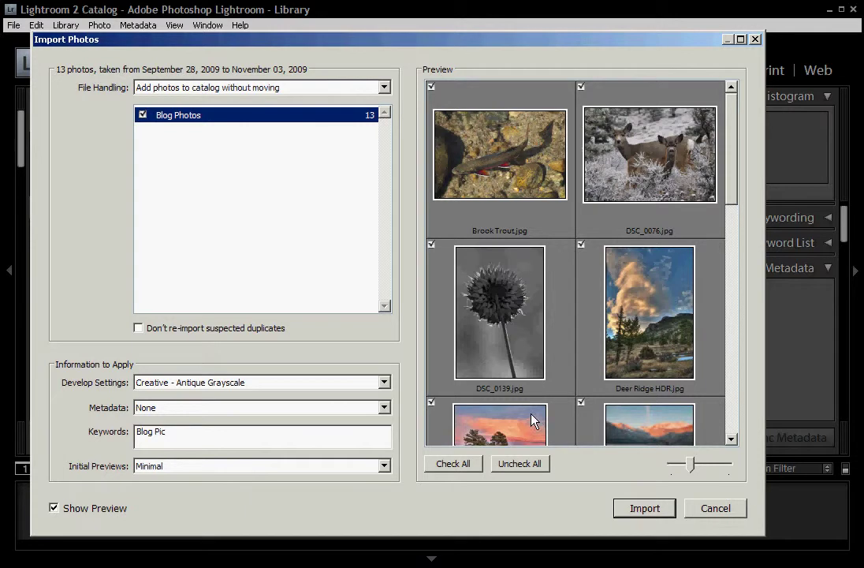
click(386, 383)
click(349, 400)
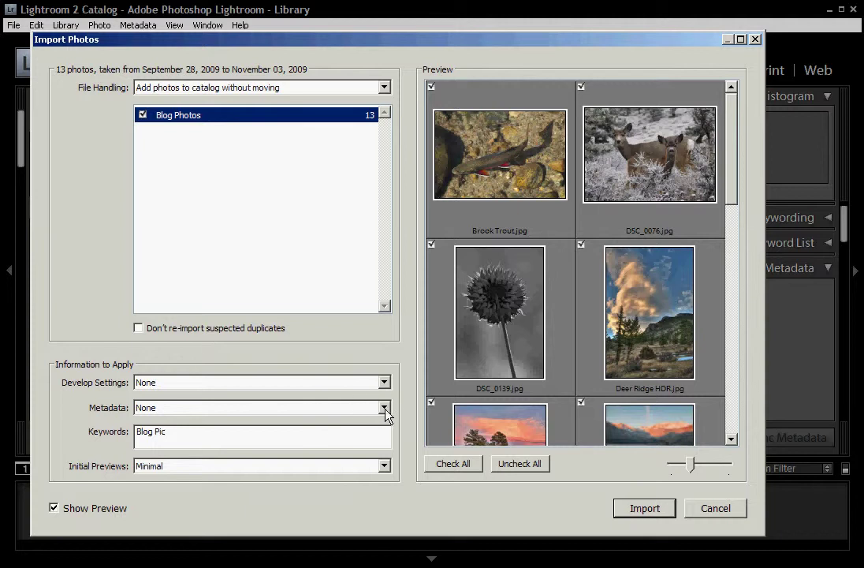
Leave the Metadata preset at None and turn Show Preview off.
click(385, 408)
click(329, 424)
click(52, 508)
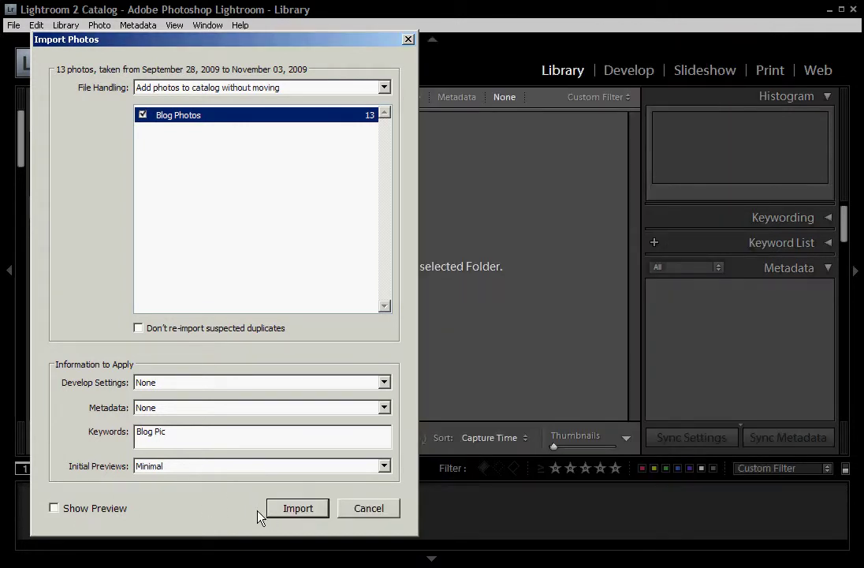
Import the 13 Blog Photos, then rotate the grey flower thumbnail twice.
click(297, 508)
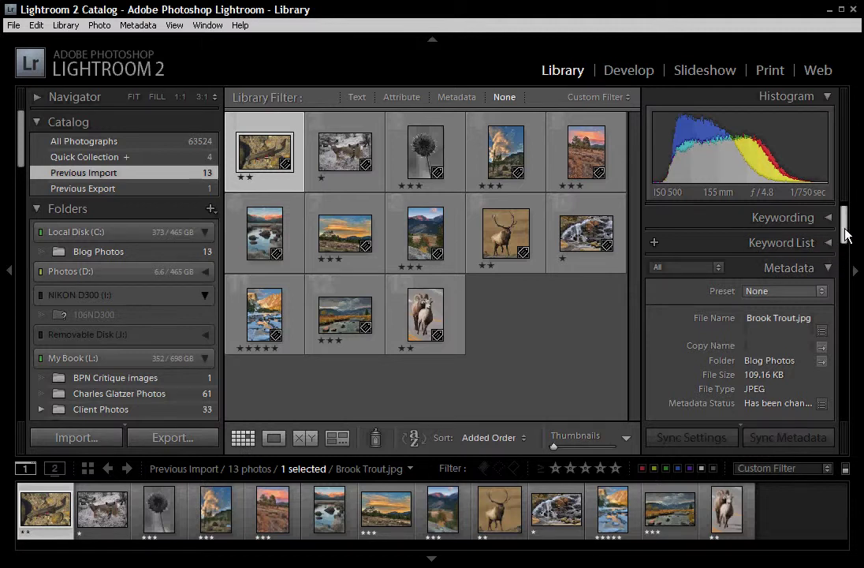
drag(842, 235, 838, 294)
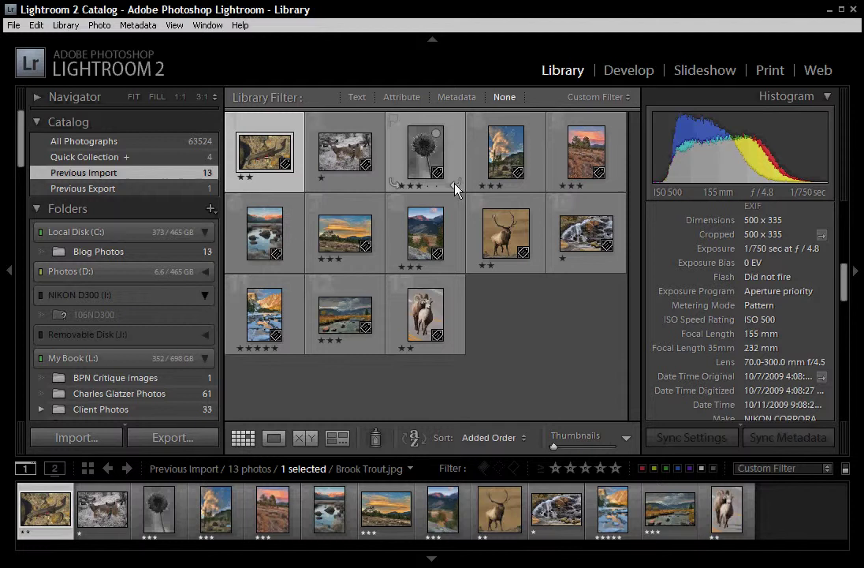
click(392, 183)
click(392, 183)
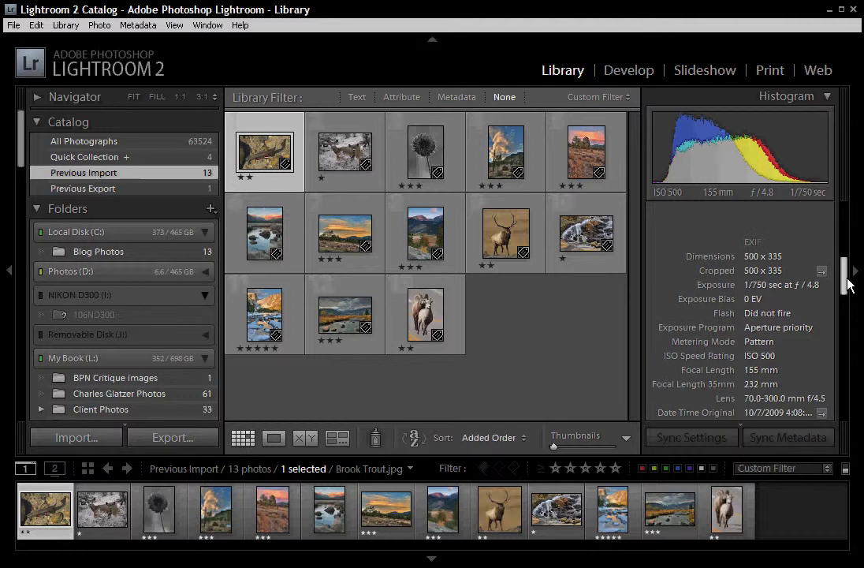
Select the bighorn sheep photo YWG_6901.jpg to see its Blog Pic, Location and RMNP keywords.
drag(843, 280, 832, 247)
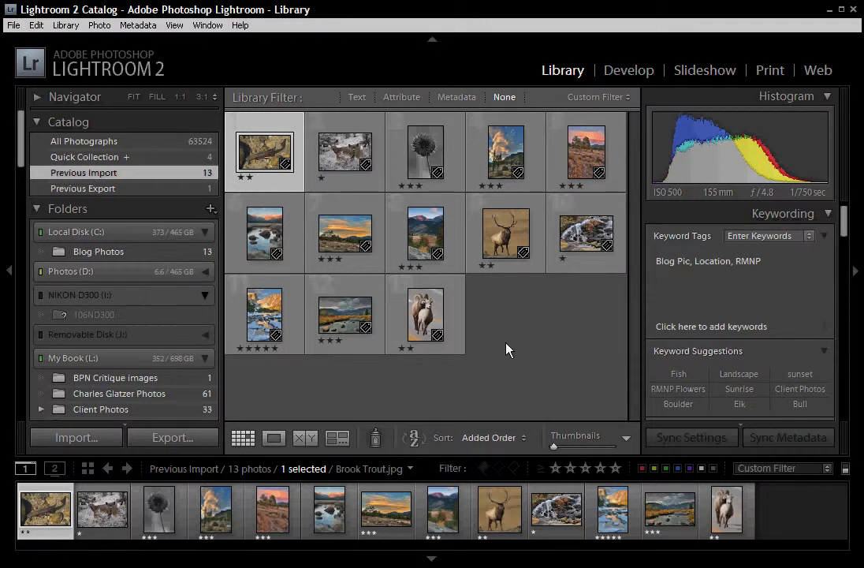
click(458, 323)
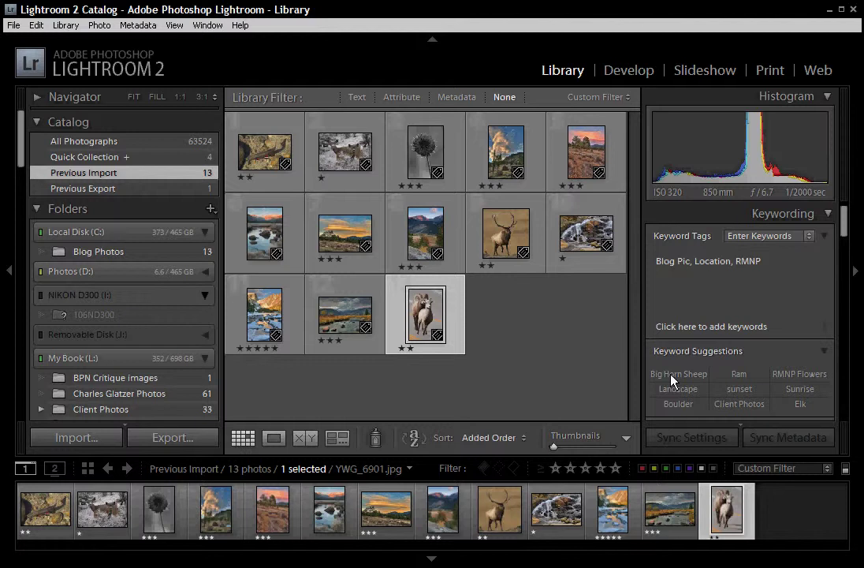
In the Keyword List, collapse Landscape, uncheck Location and check Ram for the sheep photo.
click(830, 215)
click(828, 237)
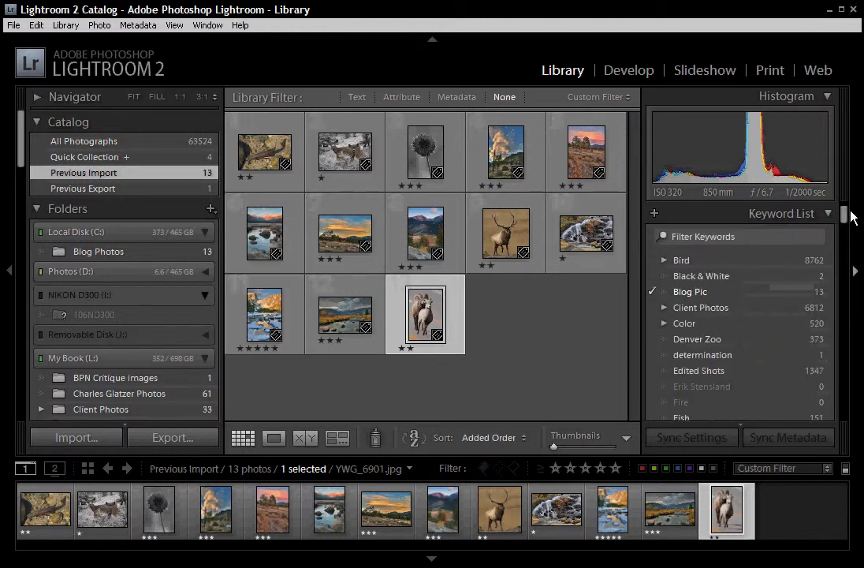
drag(846, 215, 849, 238)
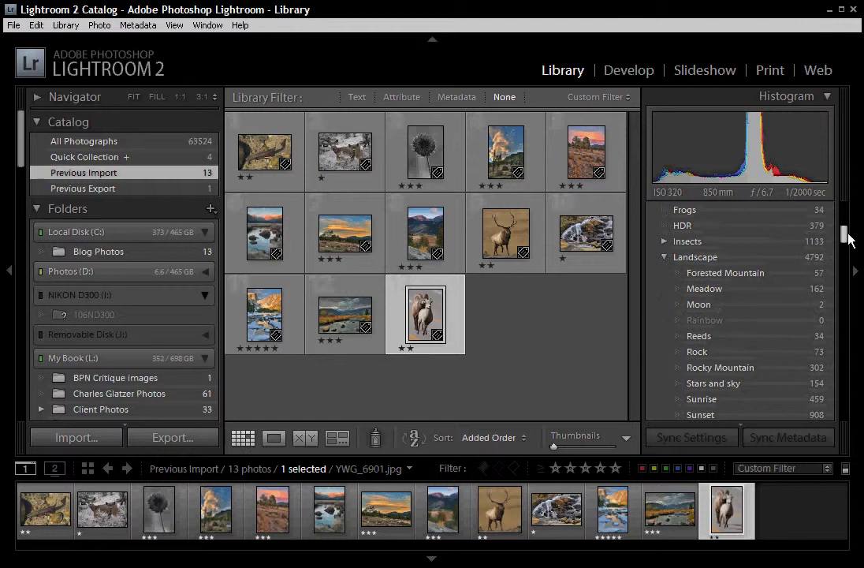
click(665, 257)
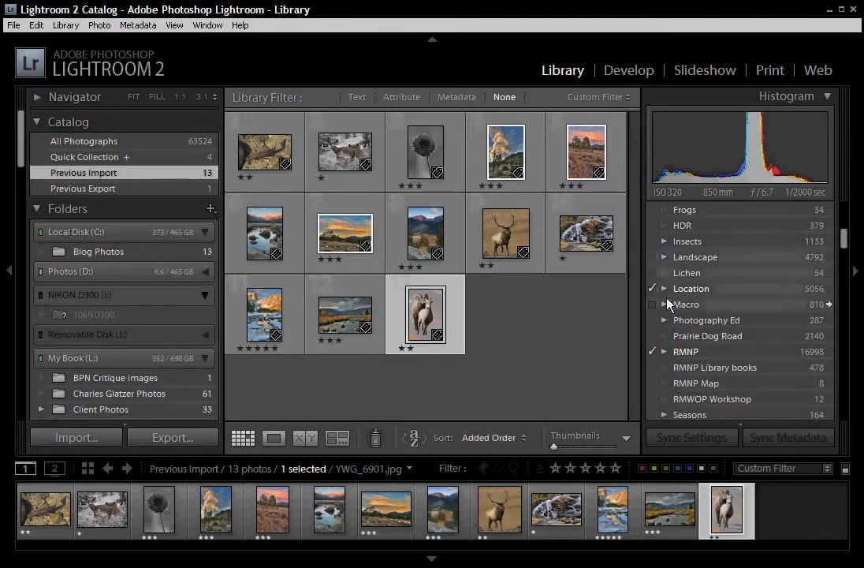
scroll(667, 347, down, 2)
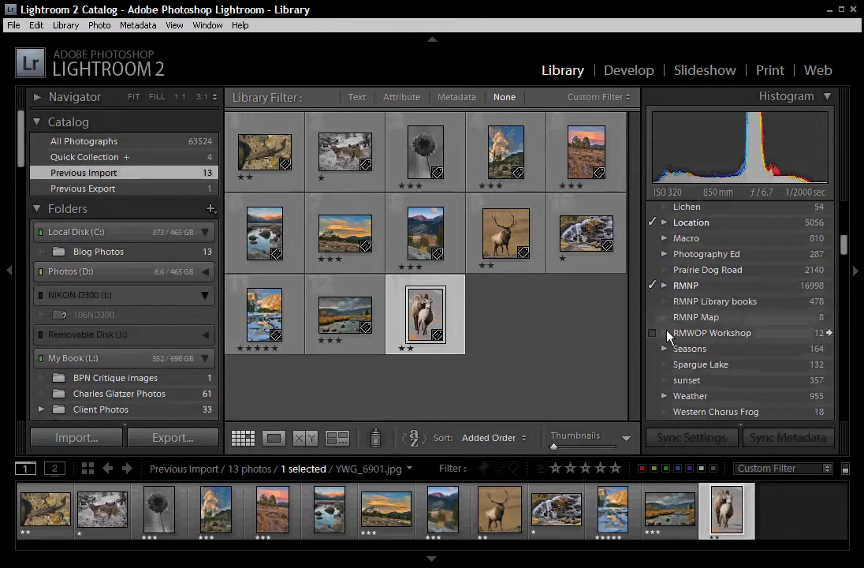
click(652, 224)
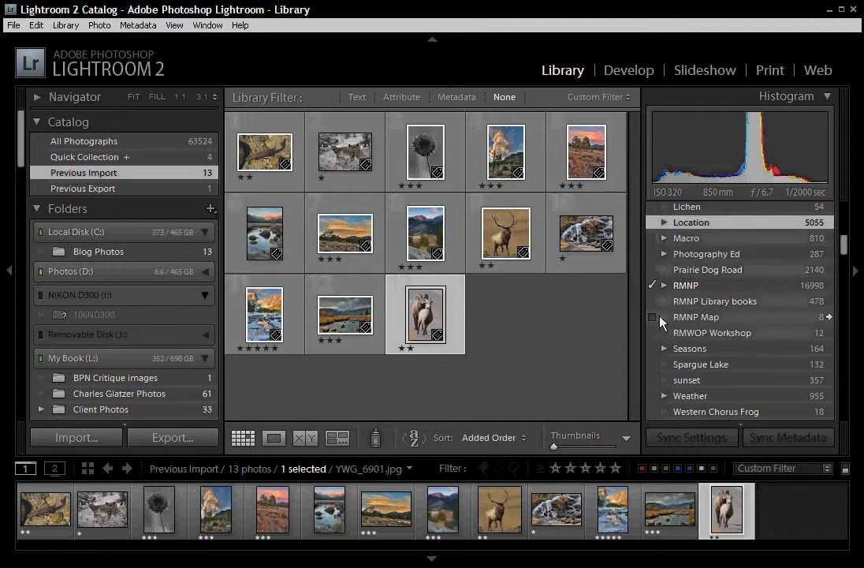
scroll(664, 325, down, 4)
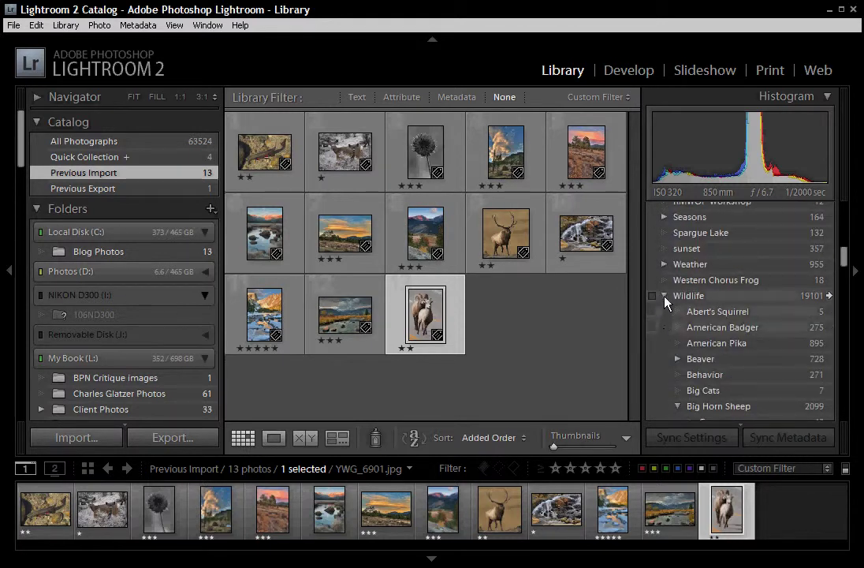
scroll(657, 323, down, 4)
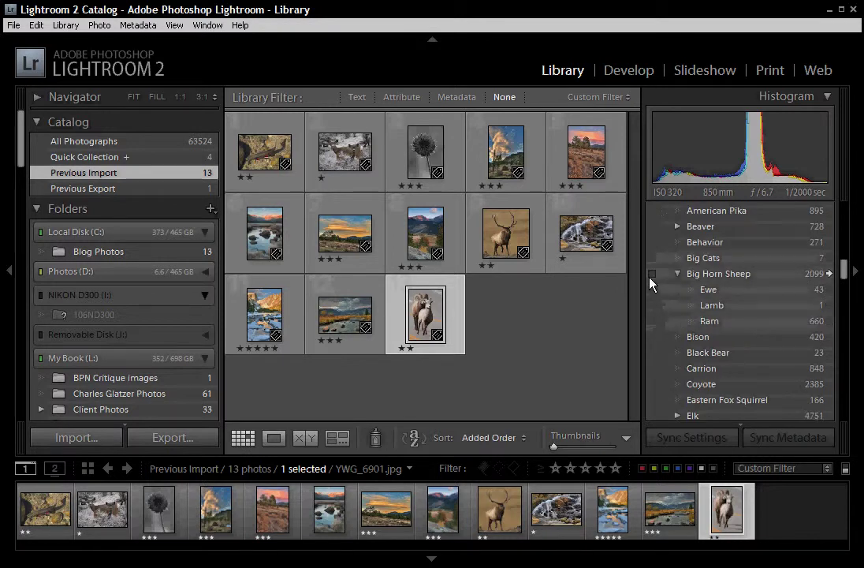
click(652, 320)
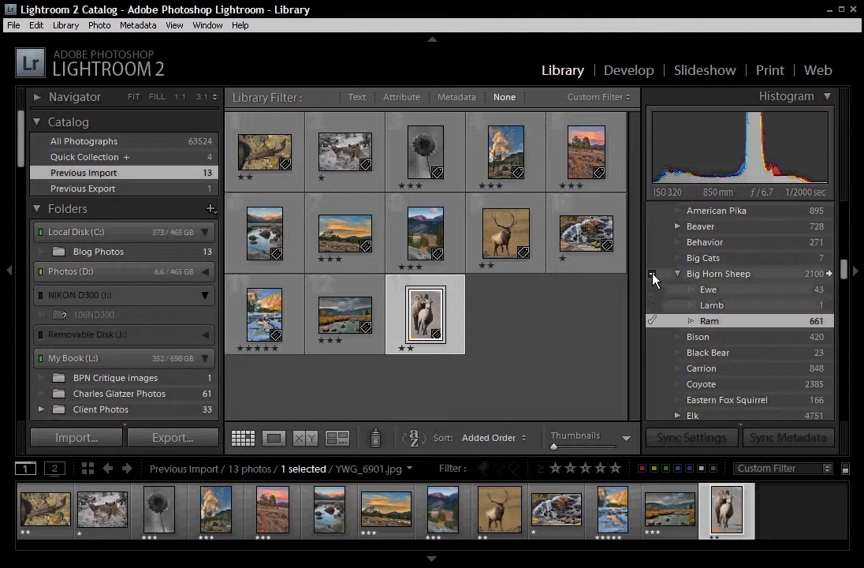
Review the sheep photo's keyword tags in the Keywording panel, then collapse it.
scroll(655, 291, up, 4)
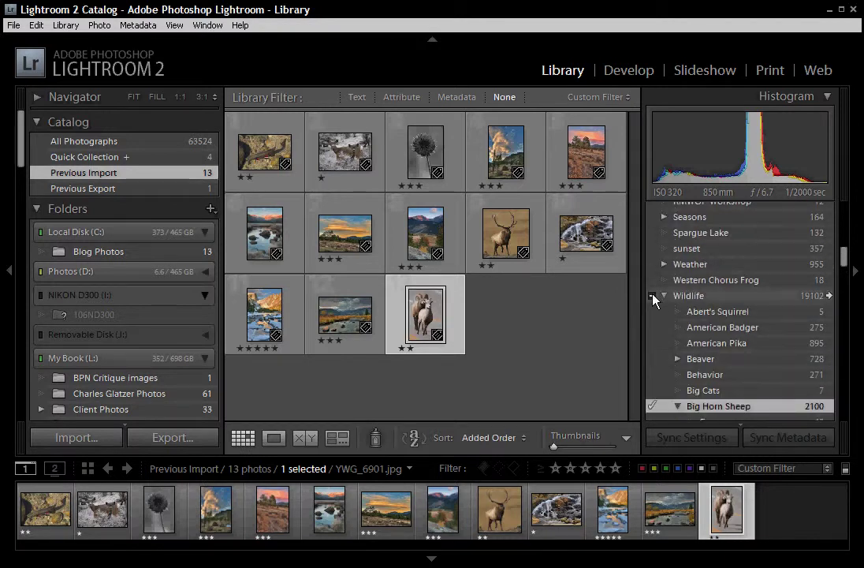
scroll(818, 296, up, 5)
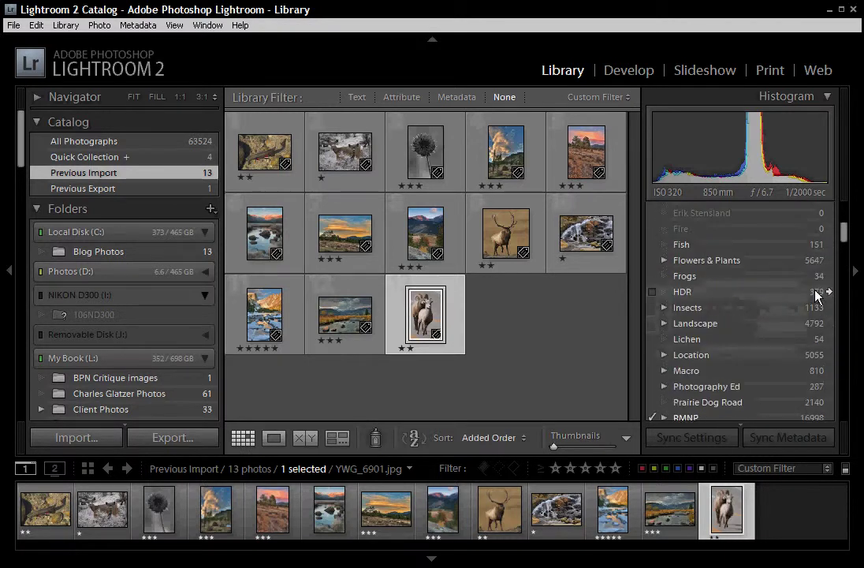
scroll(818, 296, up, 6)
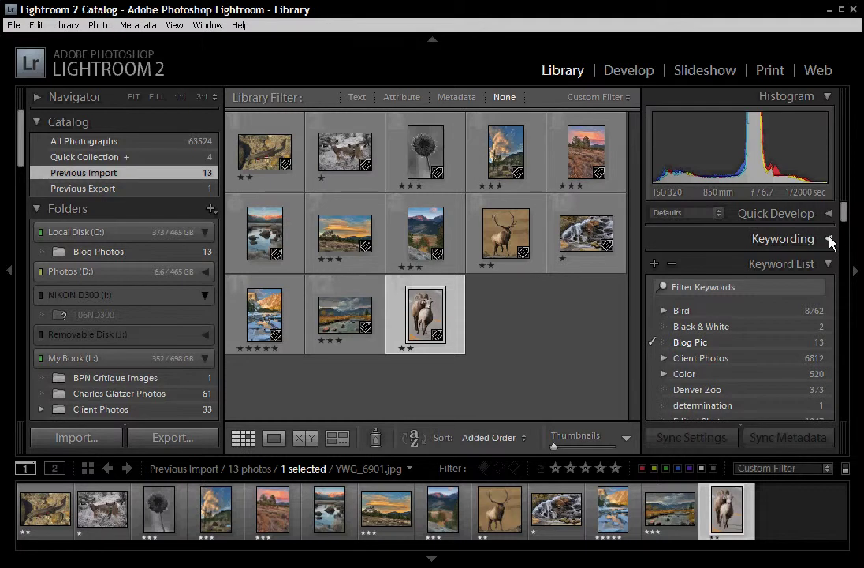
click(829, 239)
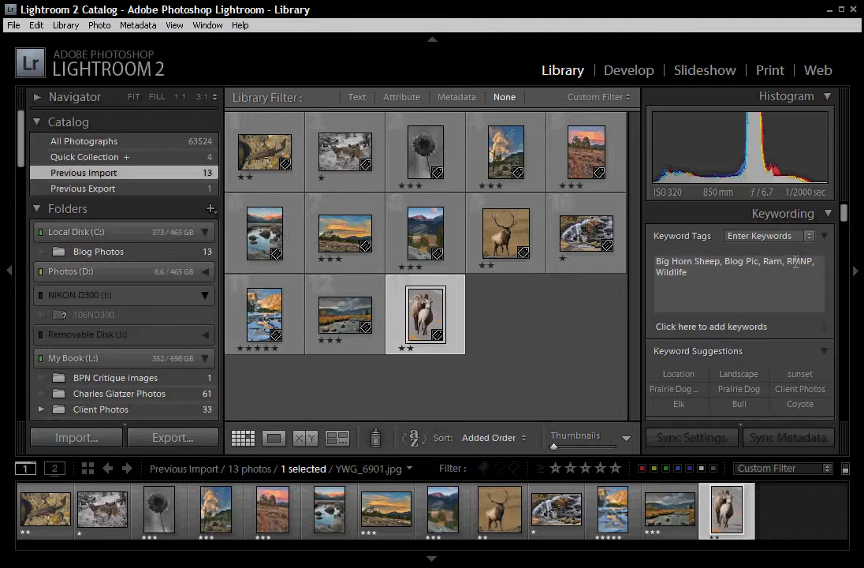
click(828, 217)
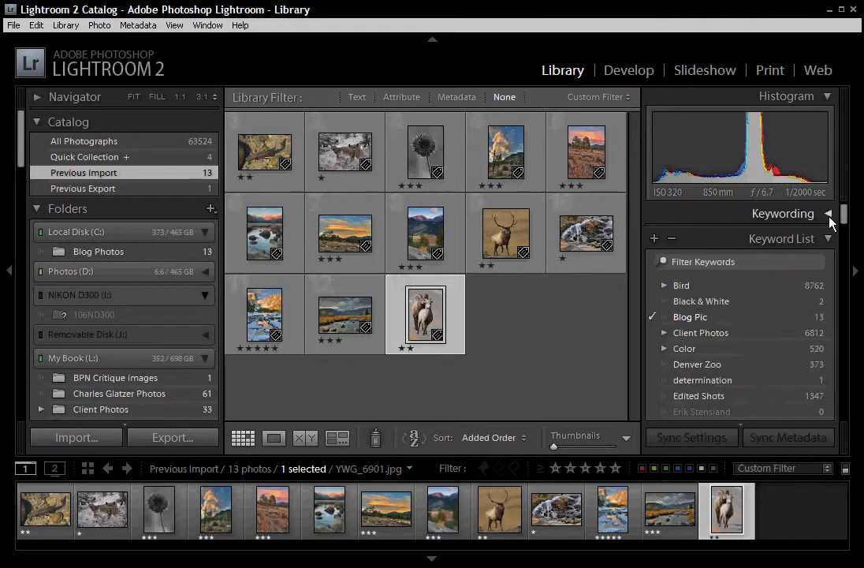
drag(843, 210, 849, 290)
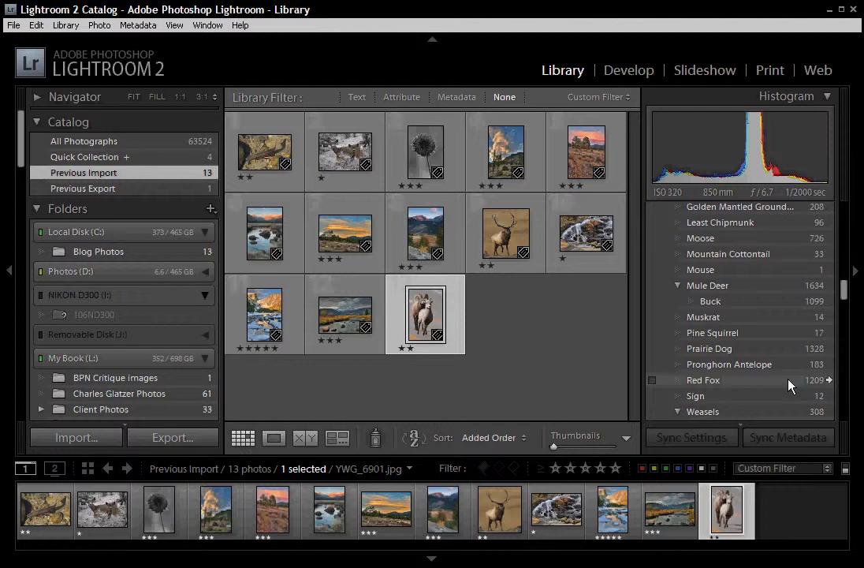
Filter the catalog to Red Fox photos rated greater than or equal to three stars.
click(830, 382)
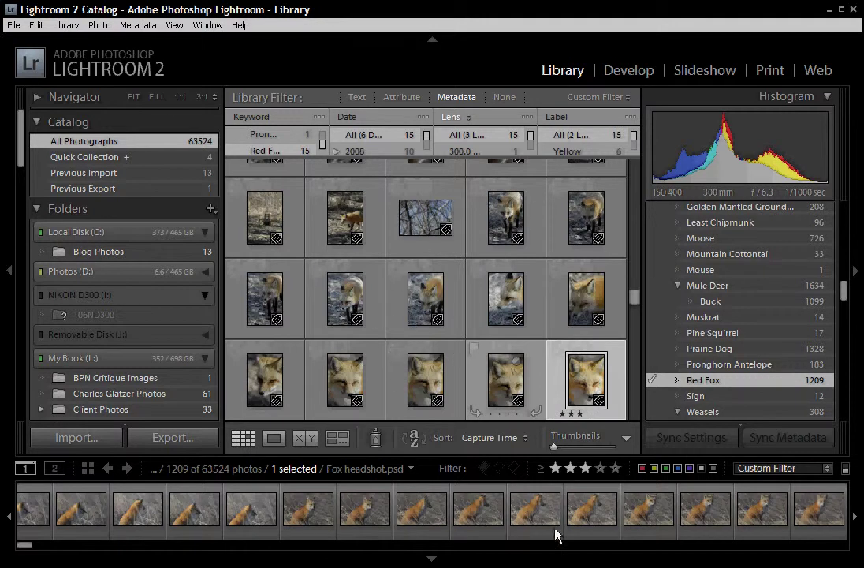
click(585, 470)
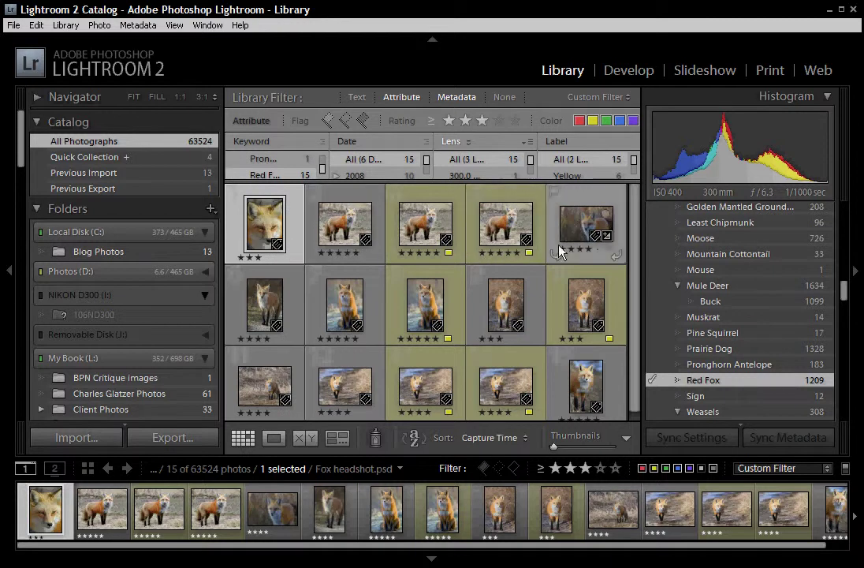
click(542, 471)
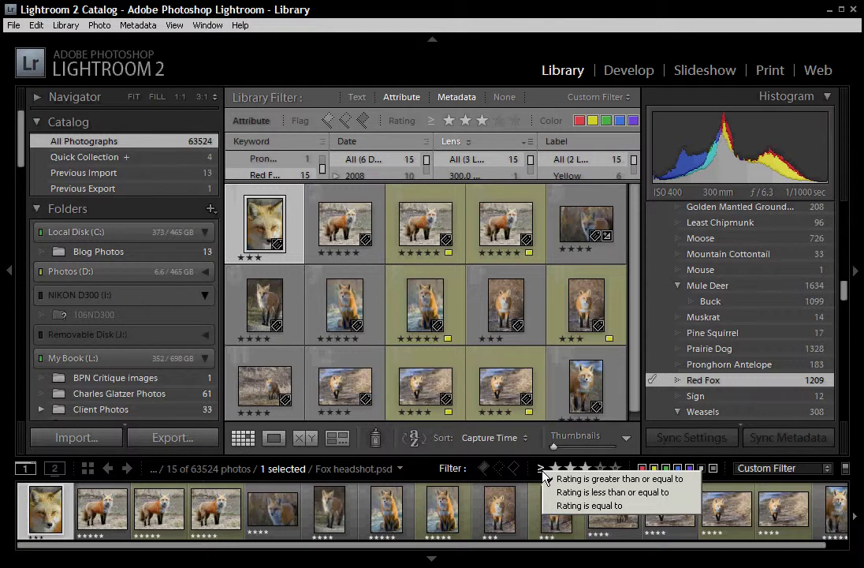
click(546, 478)
click(543, 469)
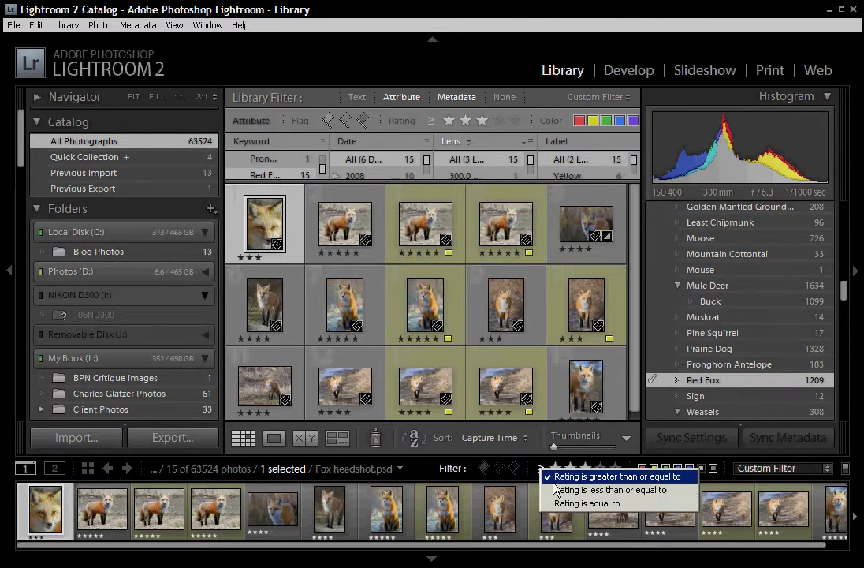
click(612, 477)
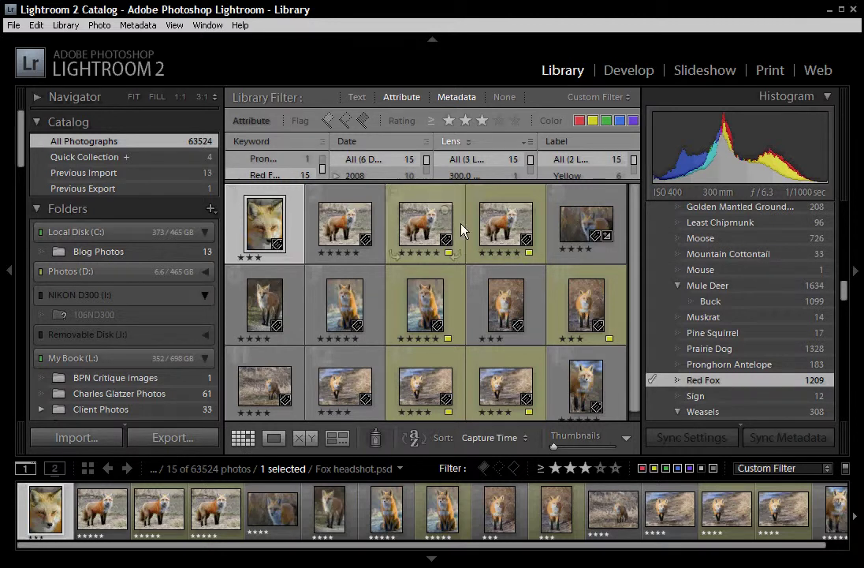
drag(635, 287, 629, 332)
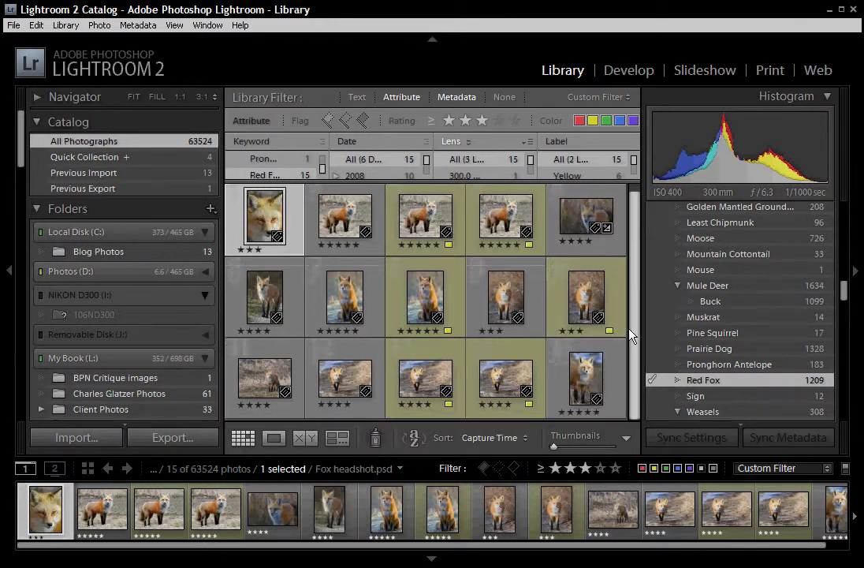
Browse the filtered fox photos in Loupe view, ending on Red Fox Sitting.tif.
click(274, 439)
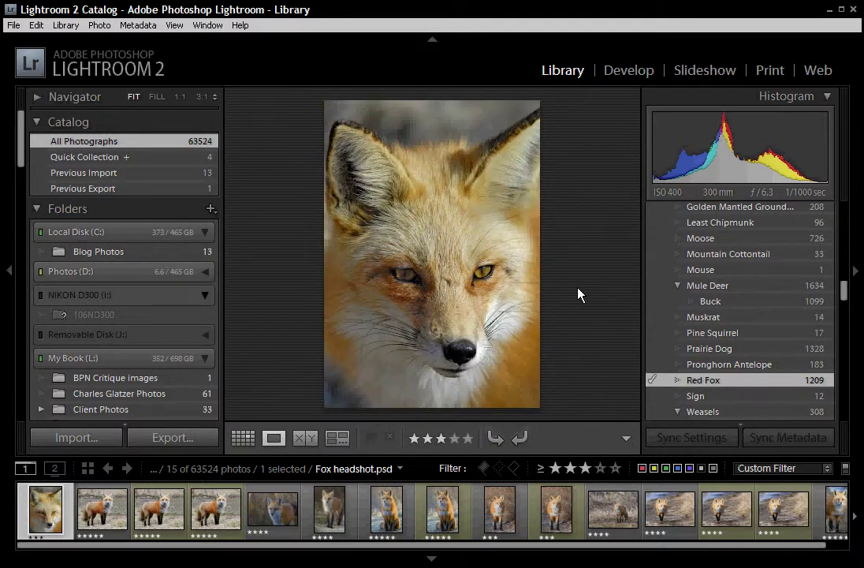
key(Right)
key(Right)
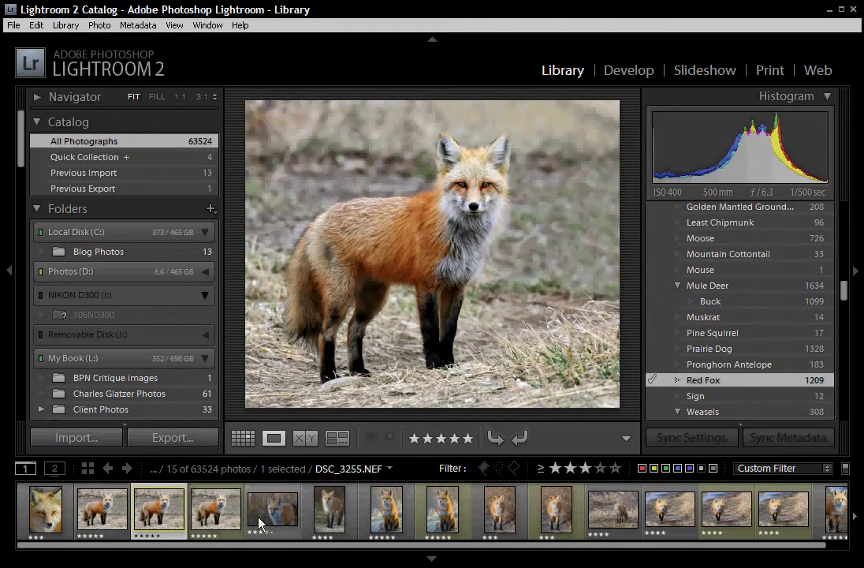
click(468, 515)
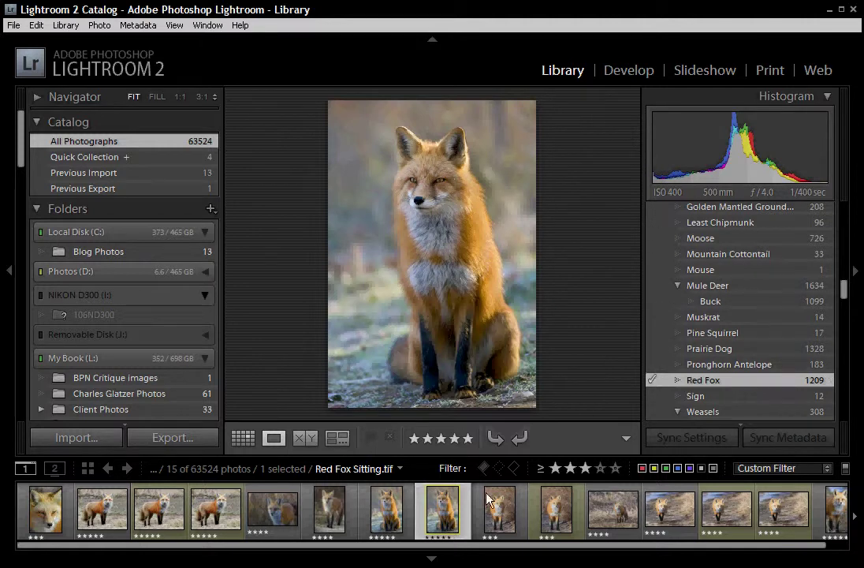
Show and then hide the keyword tags of Red Fox Sitting.tif.
drag(843, 285, 844, 215)
click(838, 221)
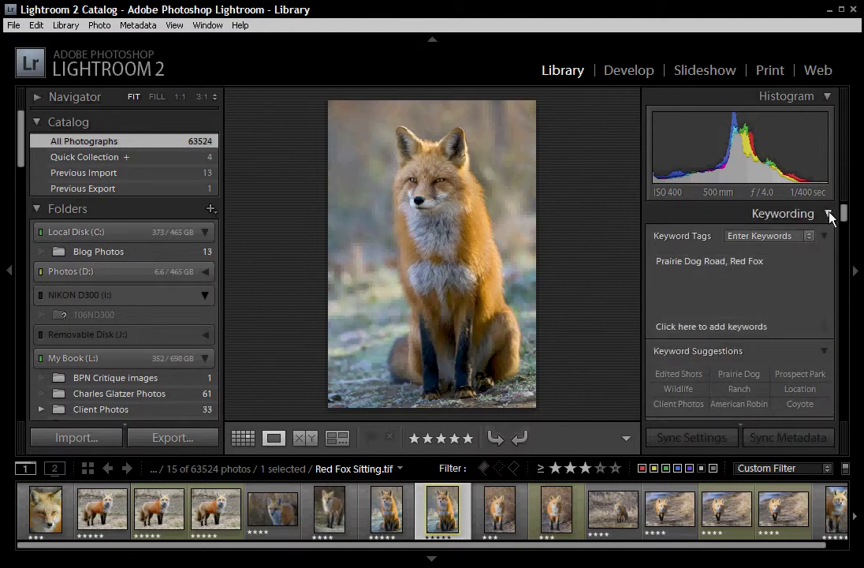
click(829, 215)
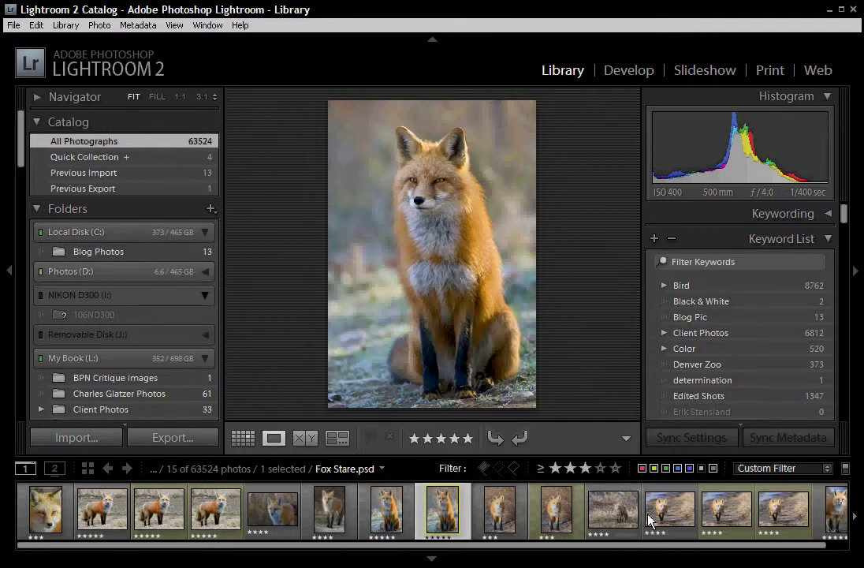
click(655, 468)
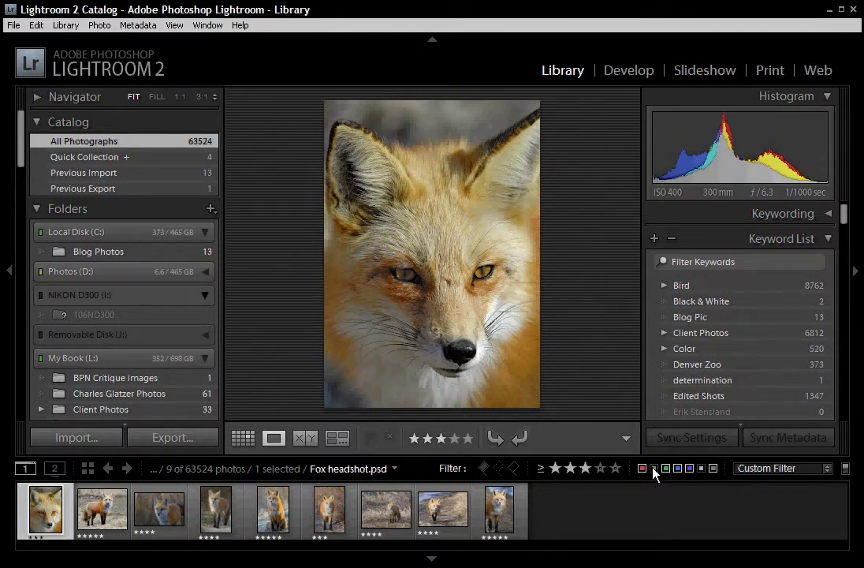
click(654, 469)
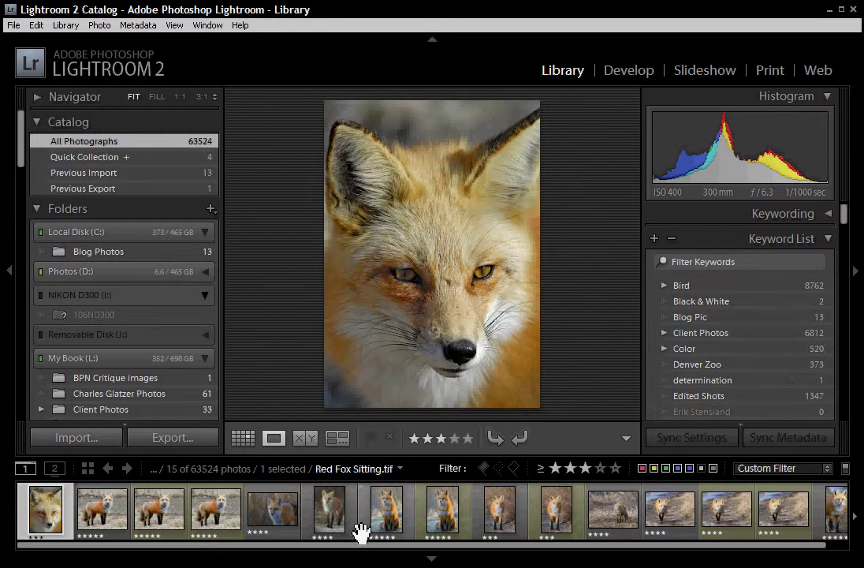
Clear the star-rating filter to show all 1209 photos and enlarge Fox headshot.psd.
click(384, 517)
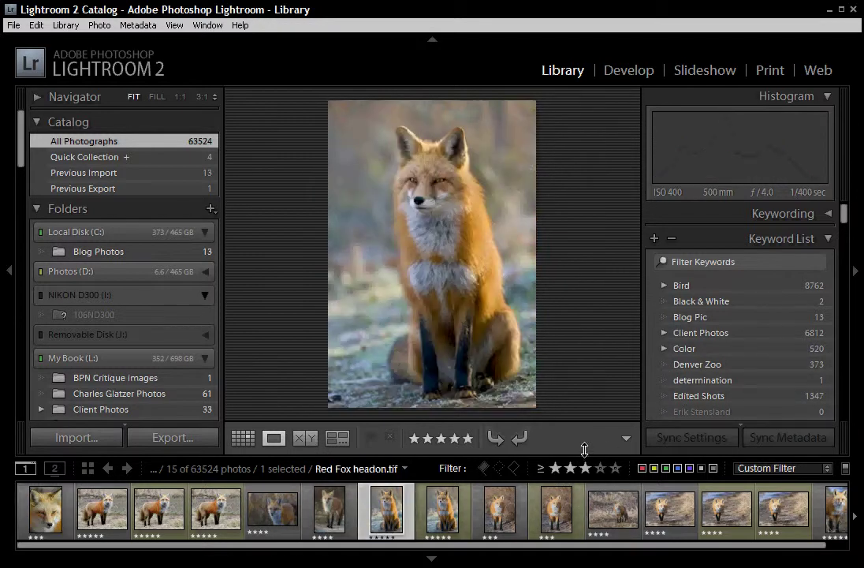
click(556, 468)
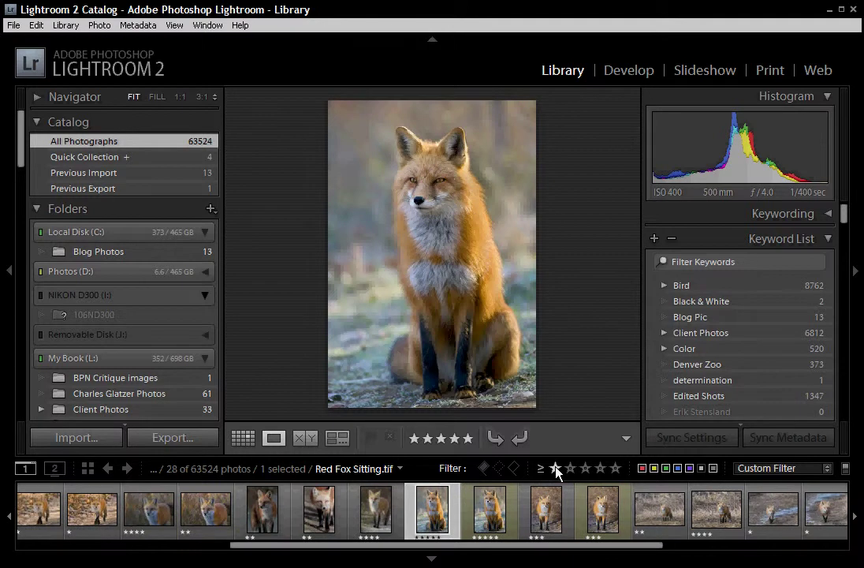
click(556, 469)
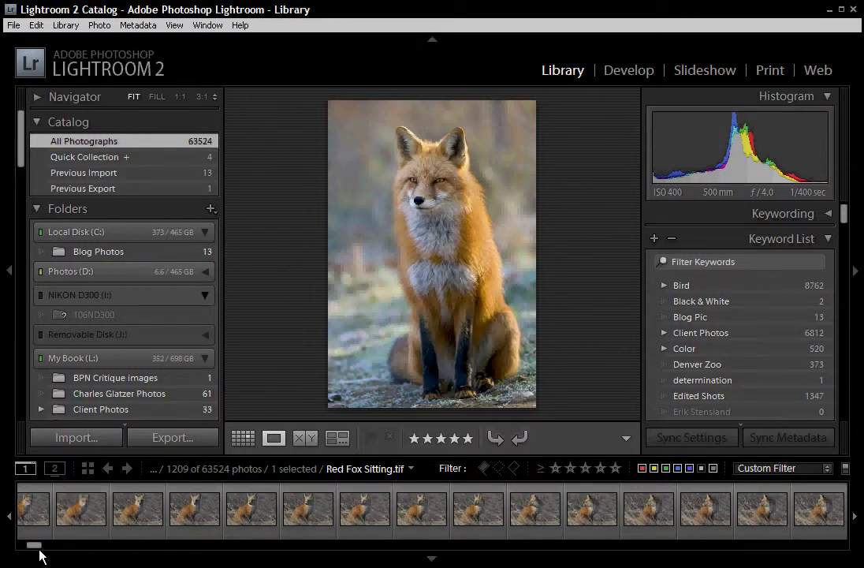
drag(35, 550, 479, 549)
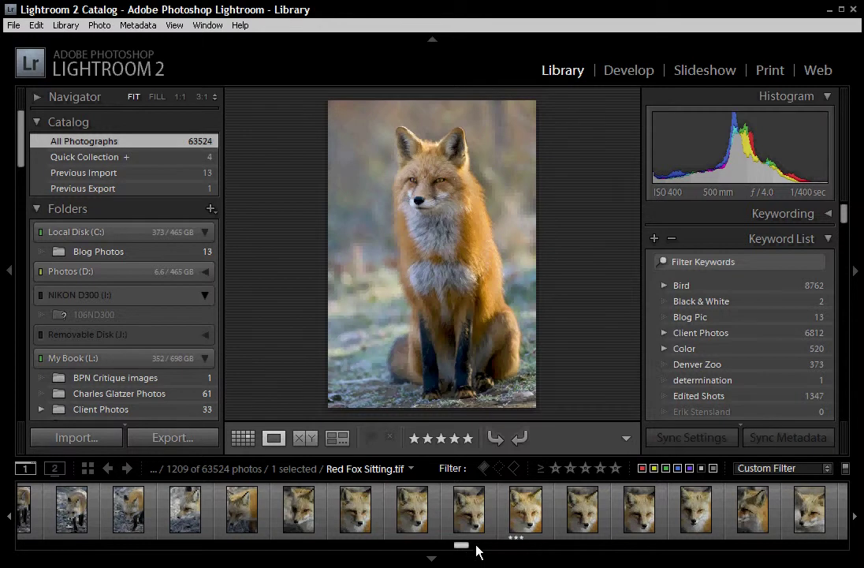
click(519, 520)
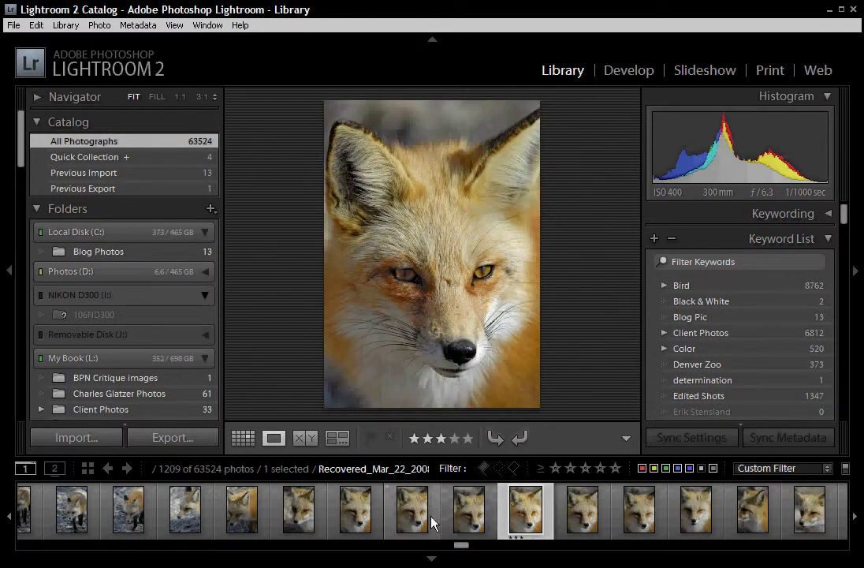
Compare Fox headshot.psd side by side with a three-star Recovered_Mar_22 fox headshot.
click(301, 438)
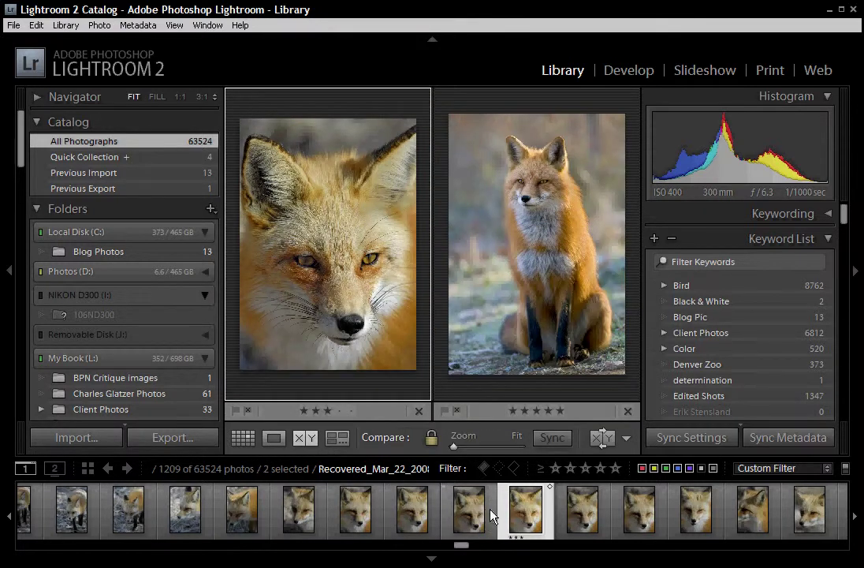
ctrl+click(491, 517)
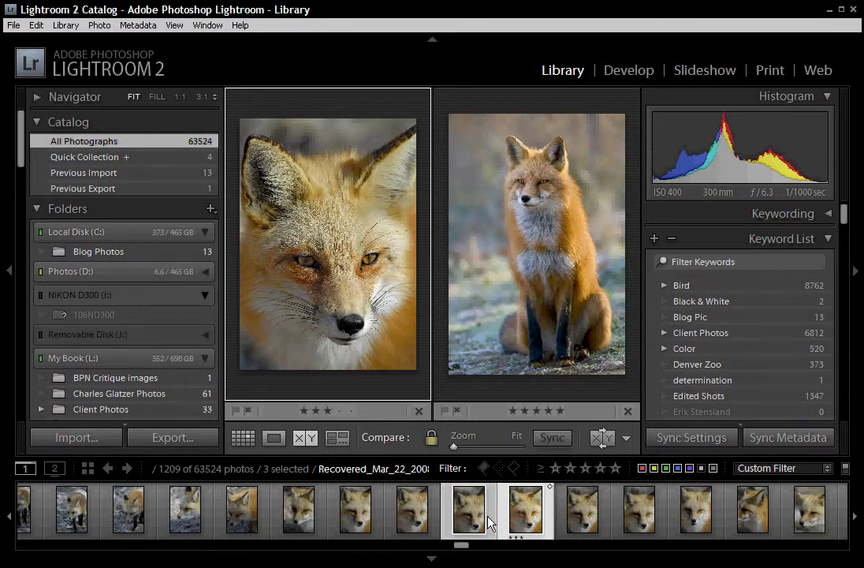
click(489, 520)
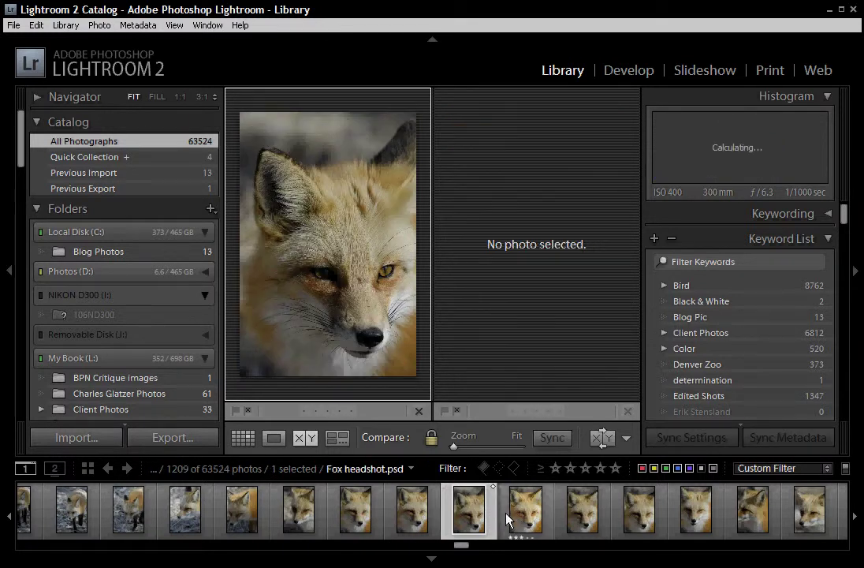
ctrl+click(512, 516)
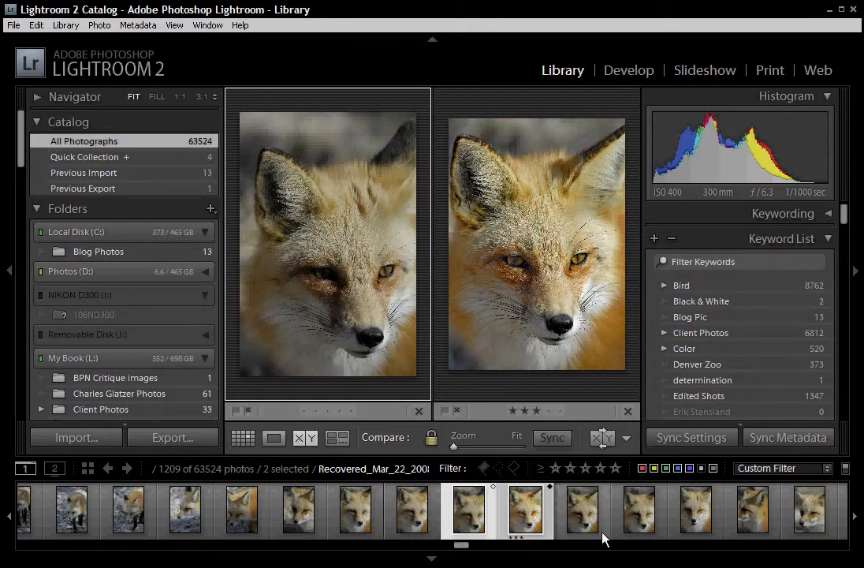
Show the selected fox headshots in Survey view, adding two more for four in total.
click(329, 447)
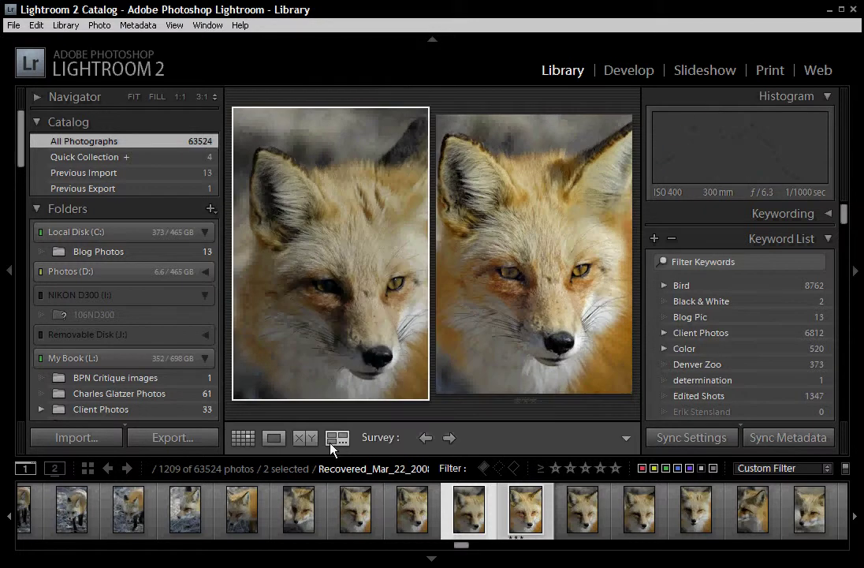
ctrl+click(640, 519)
ctrl+click(609, 519)
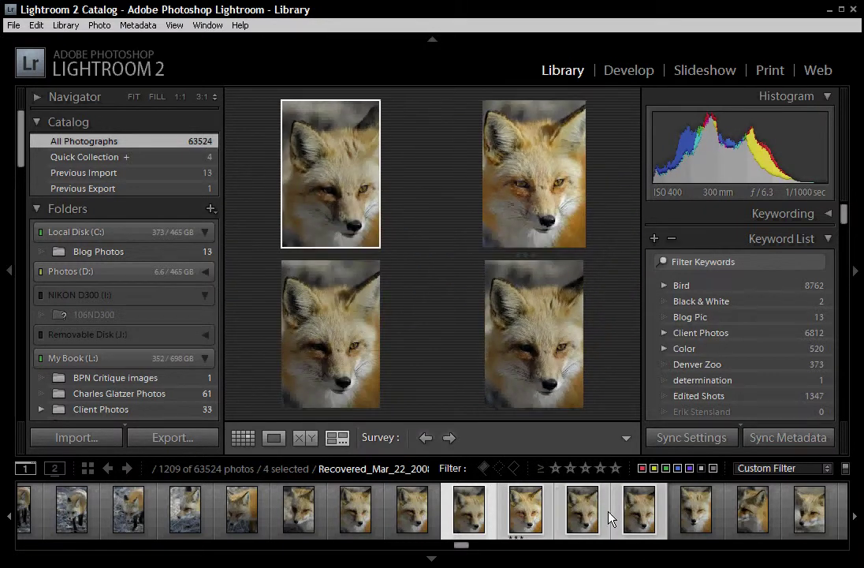
Make the top-right headshot active and drop two headshots, leaving two side by side.
click(504, 197)
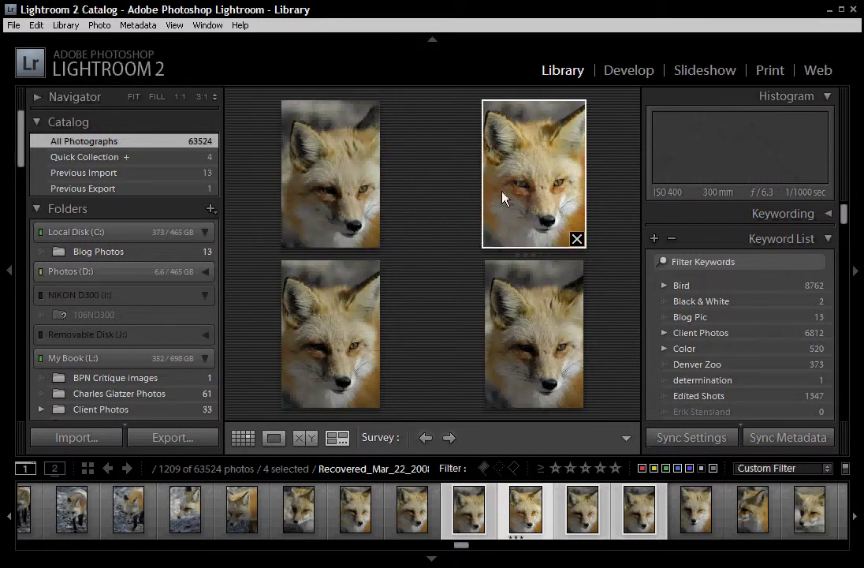
click(575, 399)
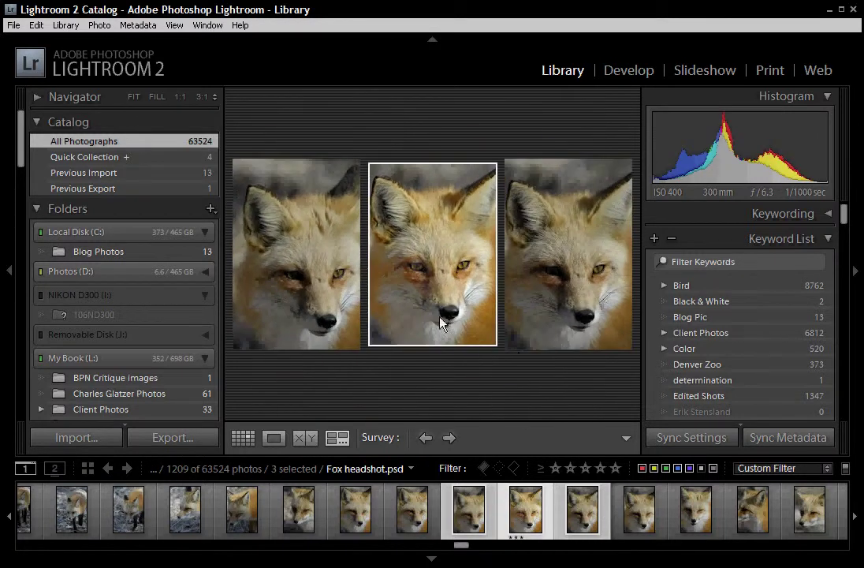
click(623, 340)
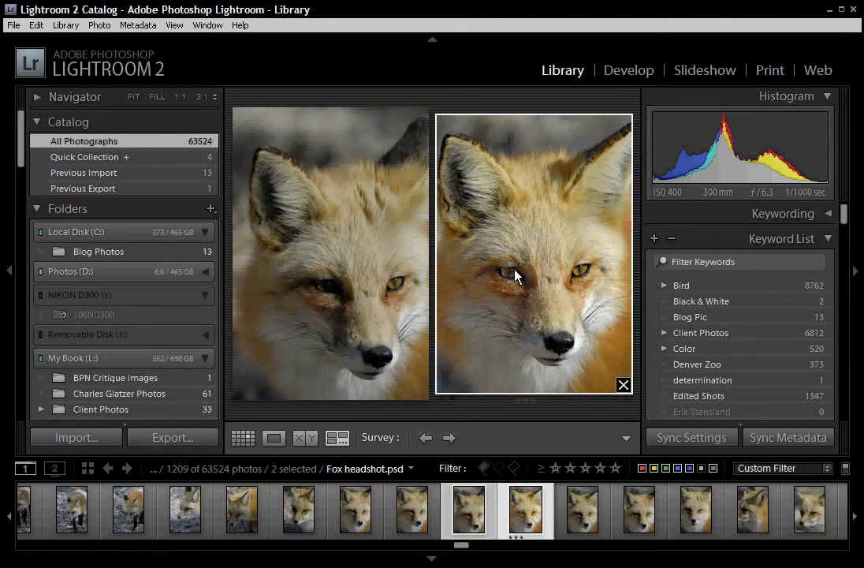
Drop one more headshot so only Fox headshot.psd remains, and rate it three stars.
click(504, 522)
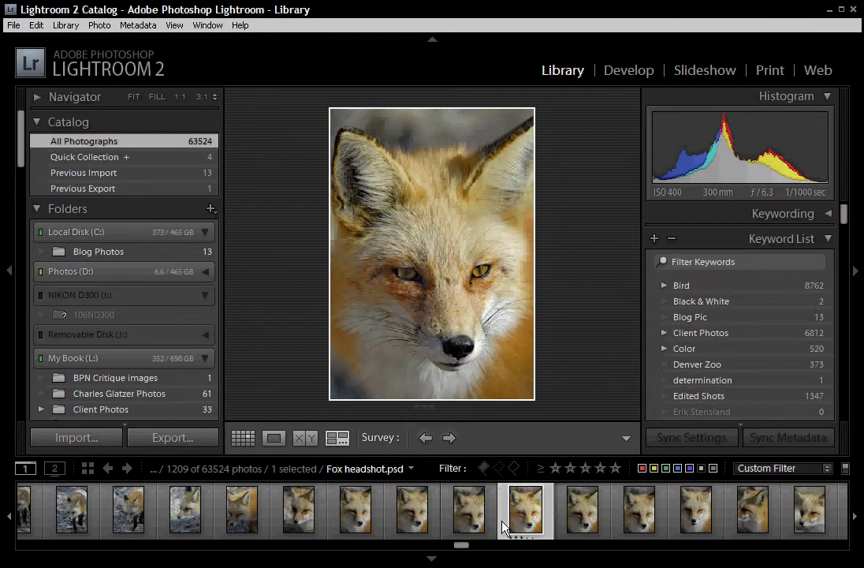
mouse_move(426, 245)
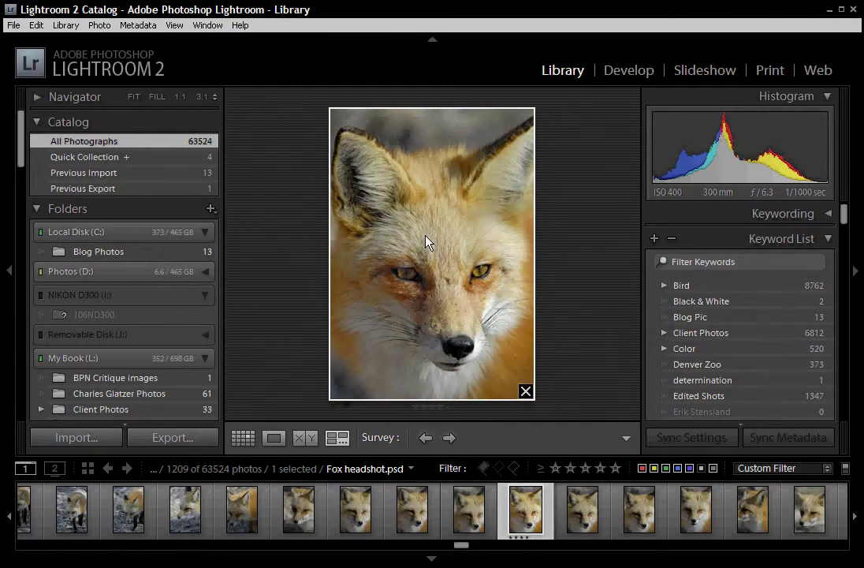
key(3)
Collapse the Keyword List to reveal Fox headshot.psd's metadata, then scroll the Folders panel down.
click(830, 240)
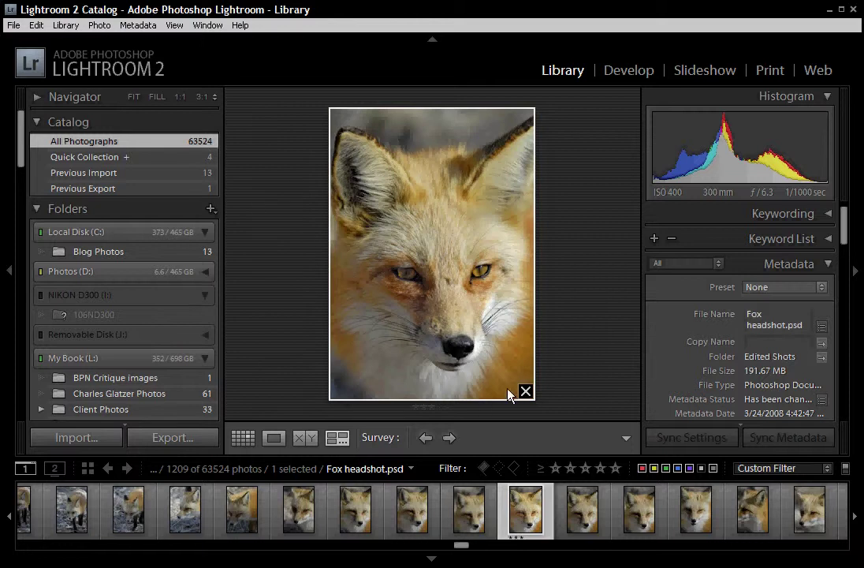
mouse_move(843, 228)
mouse_down()
mouse_move(852, 275)
mouse_move(845, 415)
mouse_move(843, 227)
mouse_up()
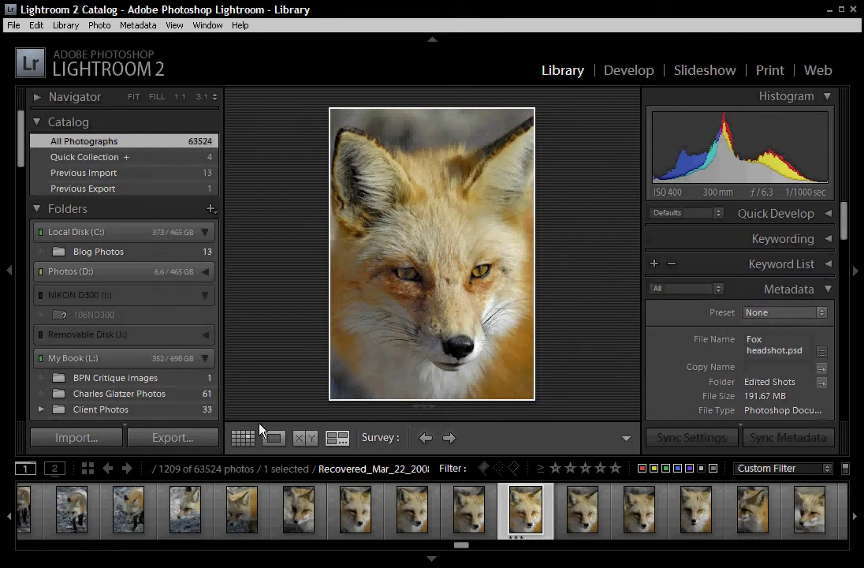
drag(23, 147, 33, 294)
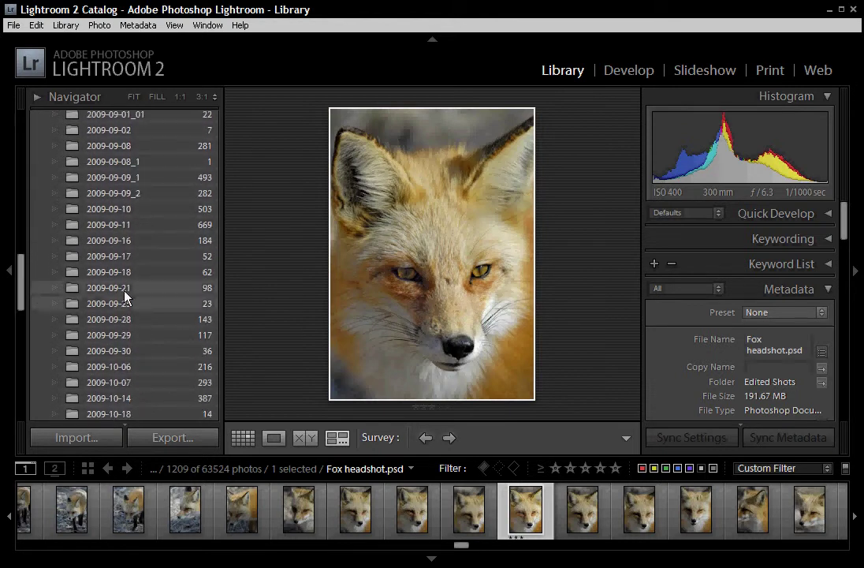